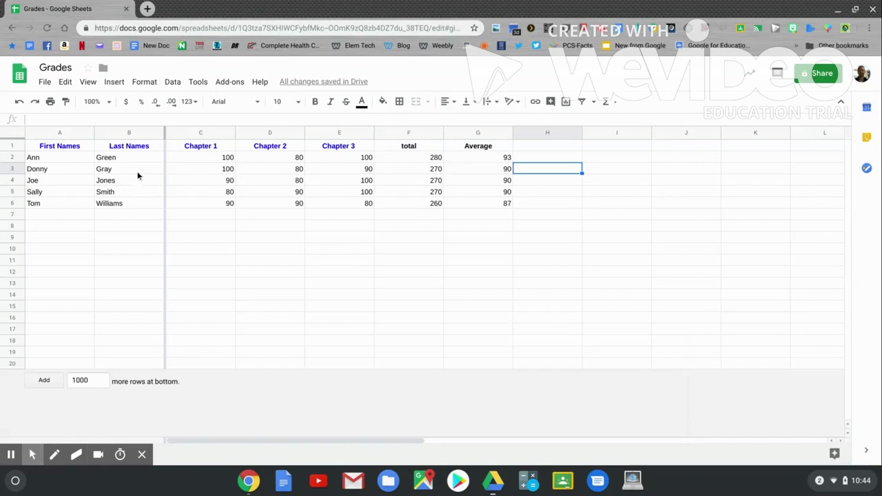
Insert a chart from the names and Chapter 1 to Chapter 3 scores in A1:E6.
{"action": "left_click_drag", "start_coordinate": [72, 147], "coordinate": [338, 205]}
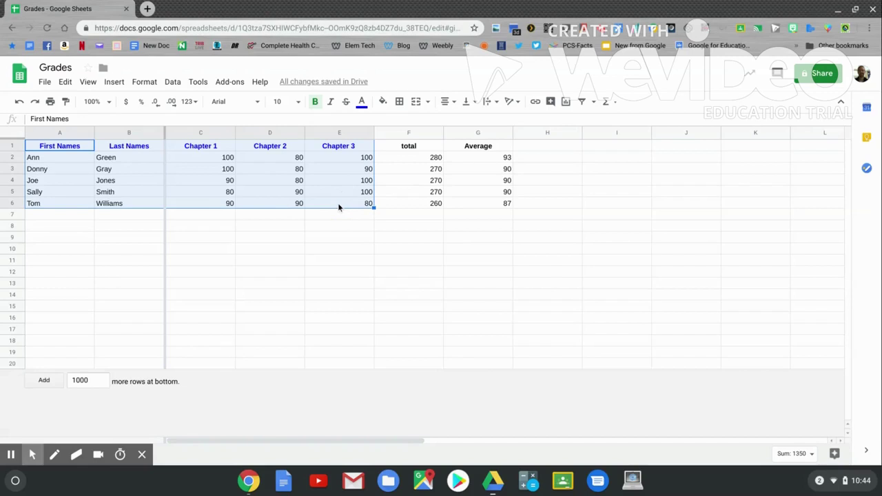
{"action": "left_click", "coordinate": [114, 82]}
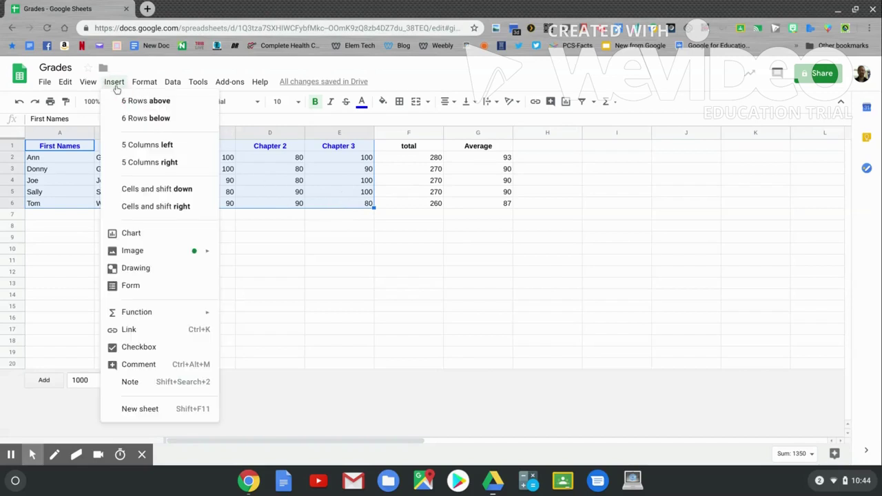
{"action": "left_click", "coordinate": [144, 234]}
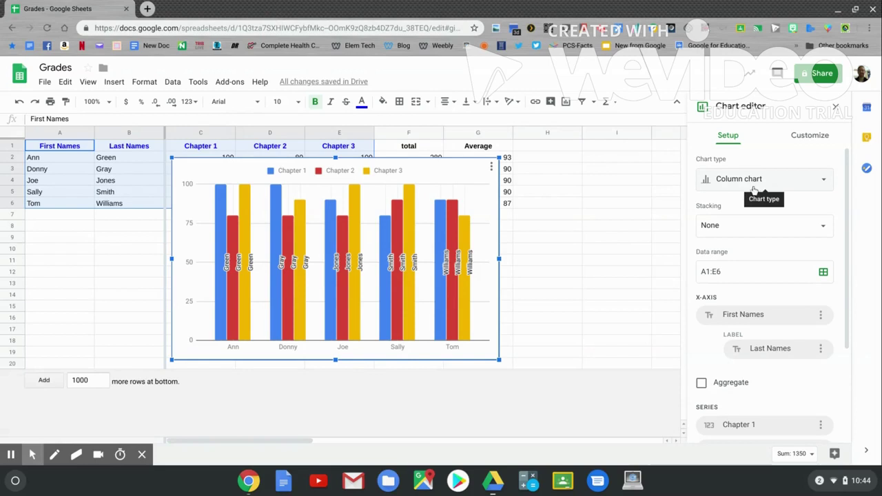
Look through the chart types available for the new chart, from line and area to the other types.
{"action": "left_click", "coordinate": [778, 184]}
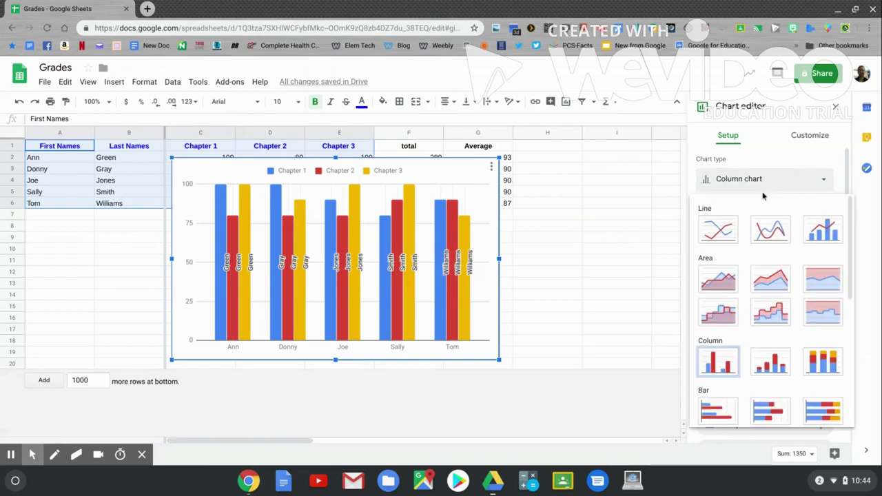
{"action": "scroll", "coordinate": [744, 219], "scroll_direction": "down", "scroll_amount": 5}
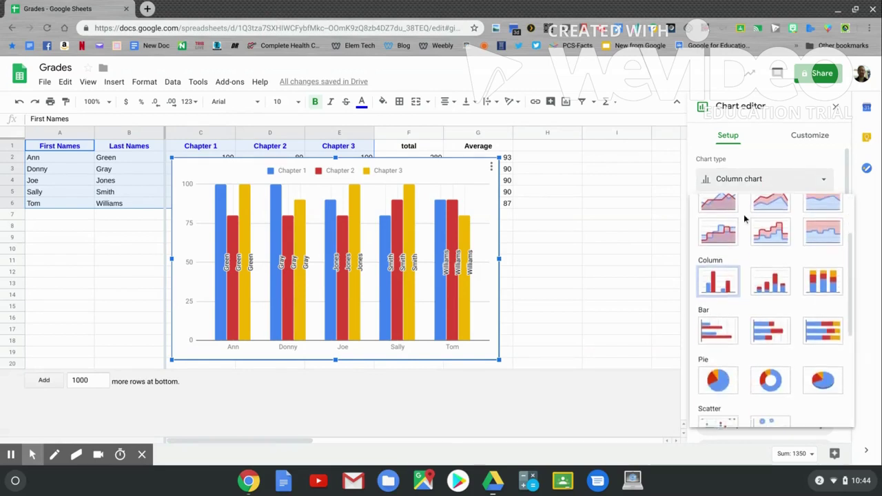
{"action": "scroll", "coordinate": [771, 310], "scroll_direction": "down", "scroll_amount": 2}
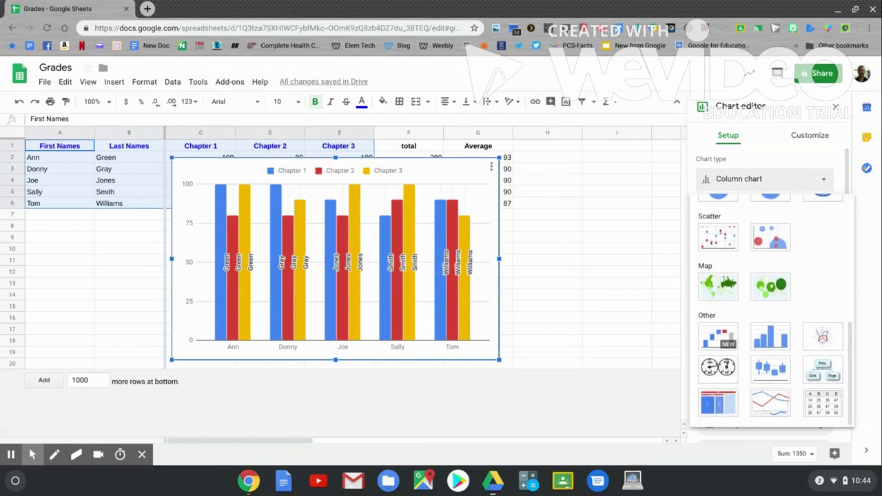
{"action": "scroll", "coordinate": [770, 310], "scroll_direction": "up", "scroll_amount": 7}
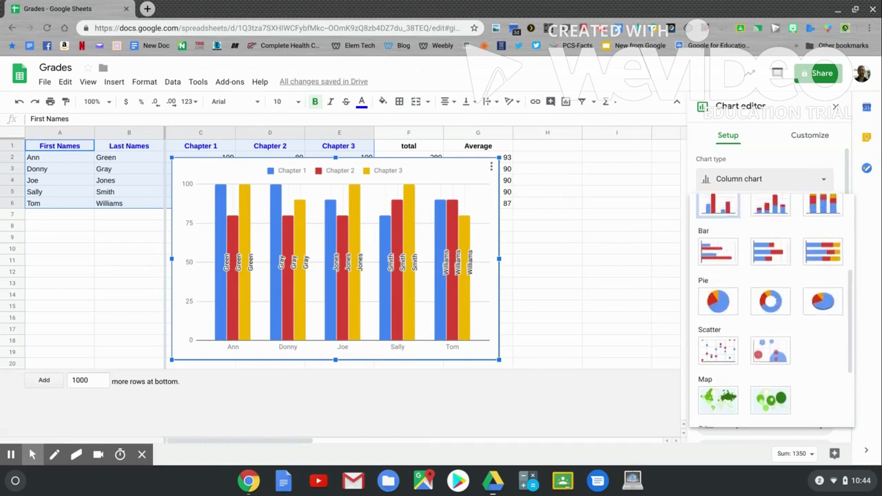
{"action": "left_click", "coordinate": [743, 183]}
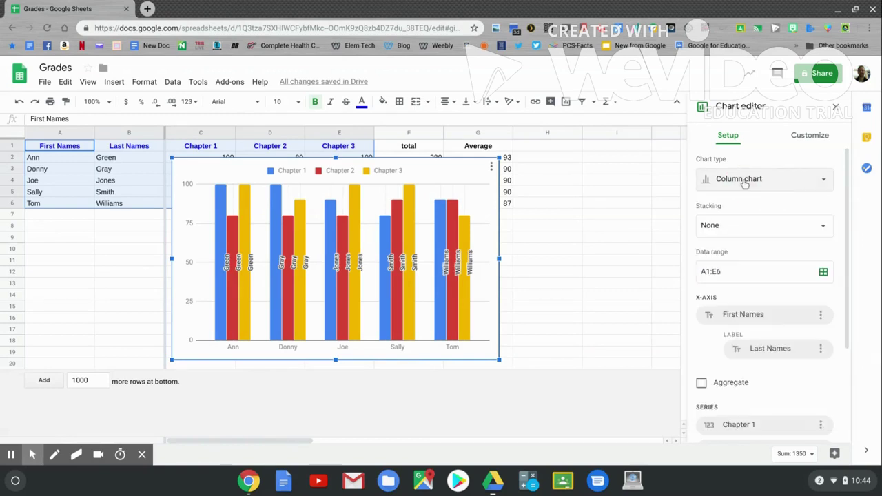
Try 100% stacking on the column chart and return the stacking to None.
{"action": "left_click", "coordinate": [756, 229]}
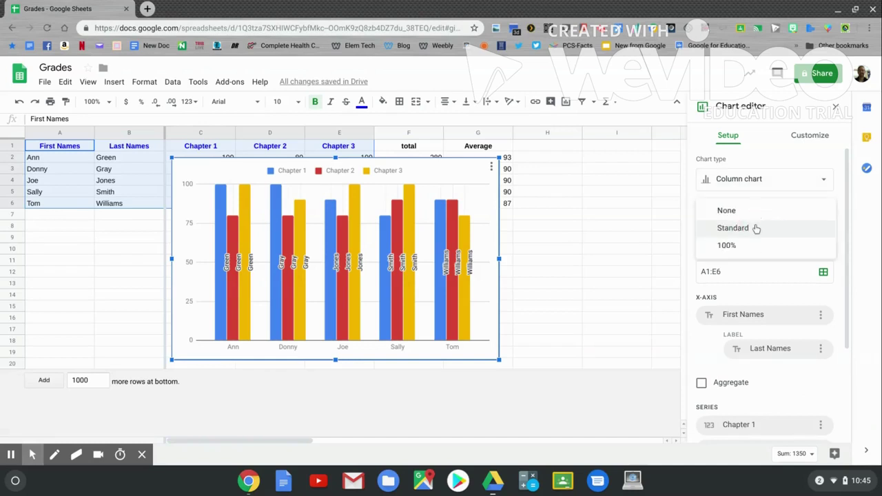
{"action": "left_click", "coordinate": [748, 250]}
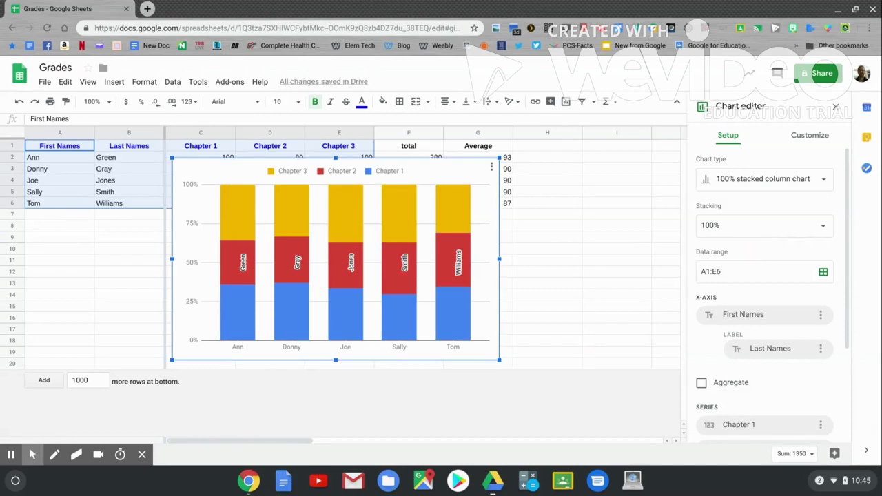
{"action": "left_click", "coordinate": [751, 226]}
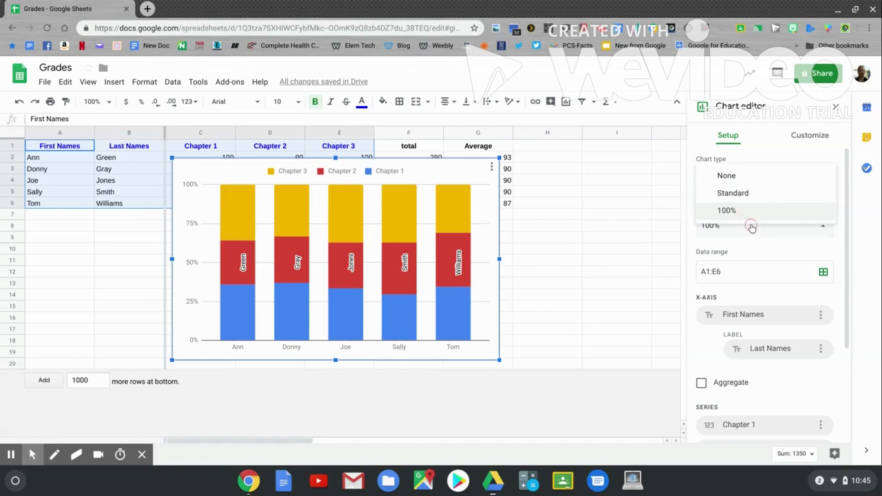
{"action": "left_click", "coordinate": [749, 177]}
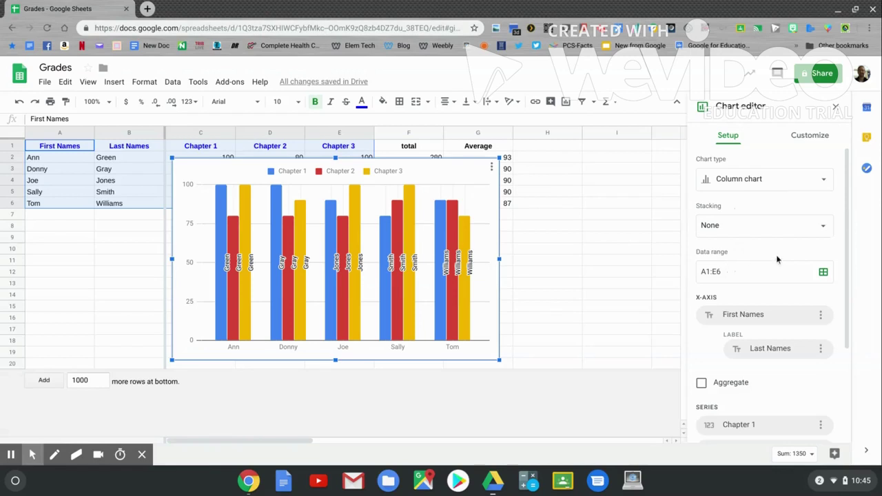
Change the chart's x-axis data range to B1:B6 so it uses the Last Names column.
{"action": "scroll", "coordinate": [776, 254], "scroll_direction": "down", "scroll_amount": 3}
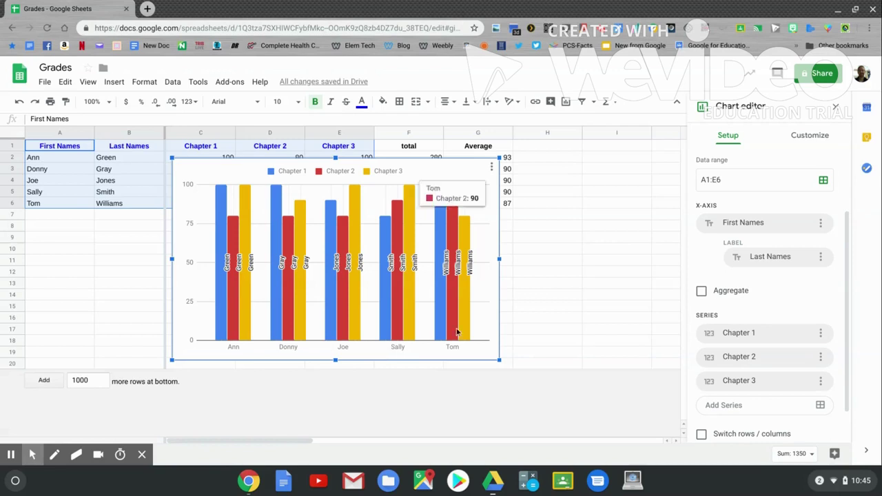
{"action": "left_click", "coordinate": [820, 224]}
{"action": "left_click", "coordinate": [814, 246]}
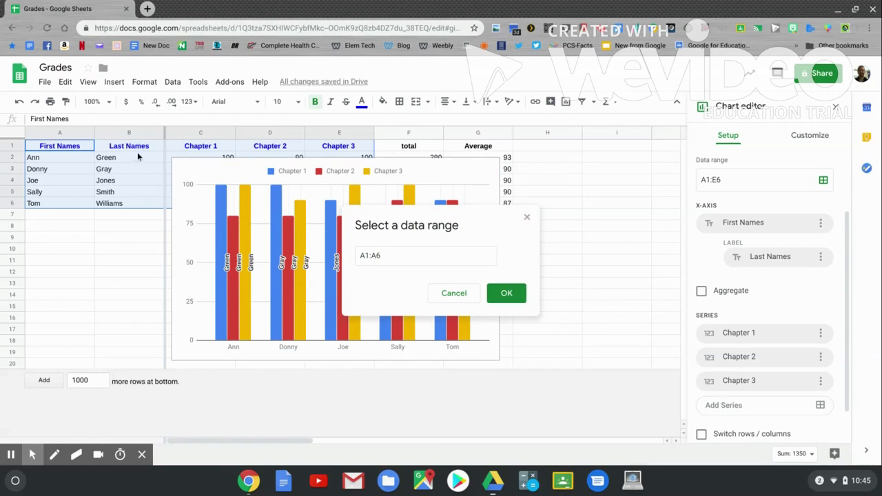
{"action": "left_click", "coordinate": [360, 255]}
{"action": "key", "text": "Delete"}
{"action": "type", "text": "B"}
{"action": "key", "text": "Right"}
{"action": "key", "text": "Right"}
{"action": "key", "text": "Delete"}
{"action": "type", "text": "B"}
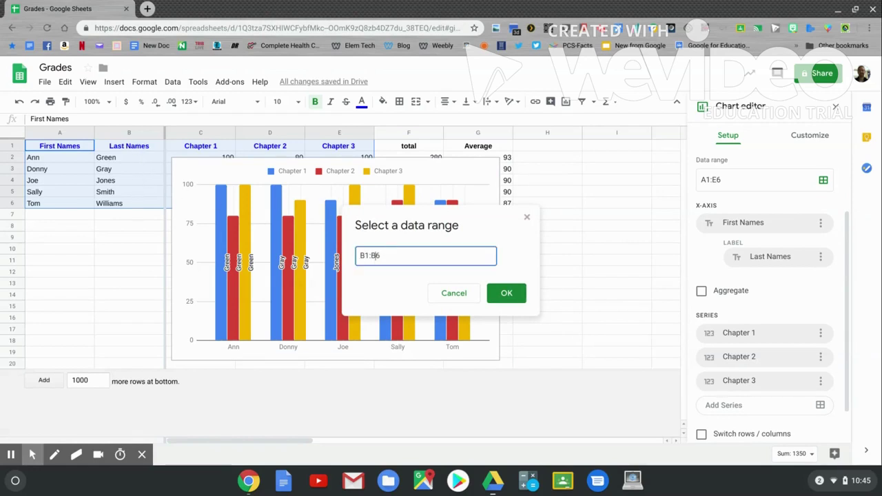
{"action": "left_click", "coordinate": [501, 294]}
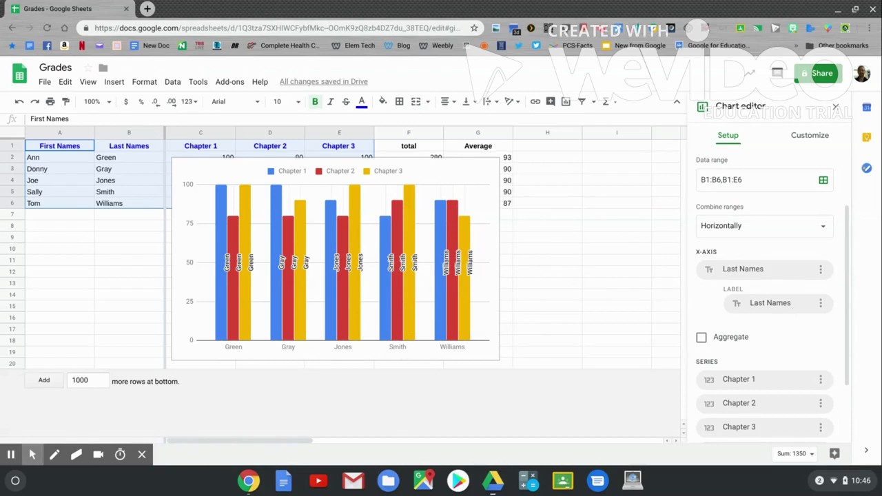
Change the x-axis label's data range to A1:A6 so it uses the First Names column.
{"action": "left_click", "coordinate": [821, 304]}
{"action": "left_click", "coordinate": [834, 329]}
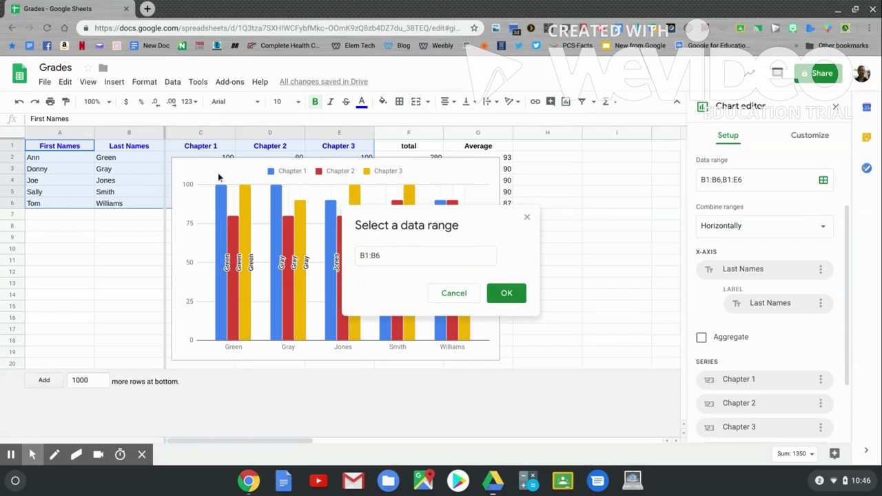
{"action": "left_click", "coordinate": [376, 257]}
{"action": "key", "text": "BackSpace"}
{"action": "key", "text": "BackSpace"}
{"action": "key", "text": "BackSpace"}
{"action": "key", "text": "BackSpace"}
{"action": "type", "text": "A1:A"}
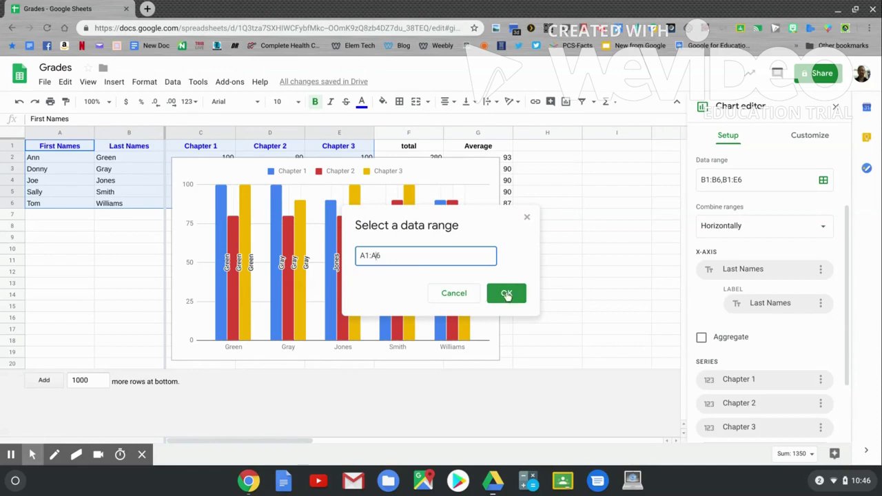
{"action": "left_click", "coordinate": [505, 293]}
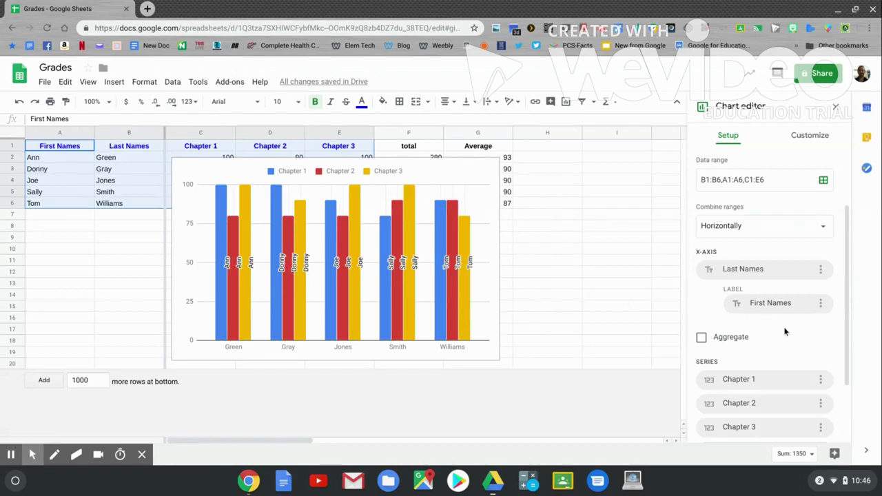
Try removing the Chapter 2 series and switching rows and columns, reverting each change.
{"action": "scroll", "coordinate": [779, 328], "scroll_direction": "down", "scroll_amount": 3}
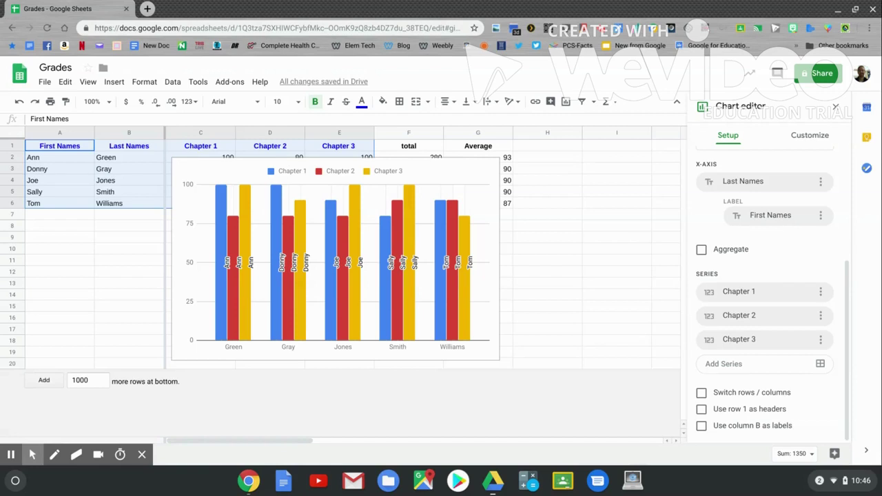
{"action": "left_click", "coordinate": [820, 318]}
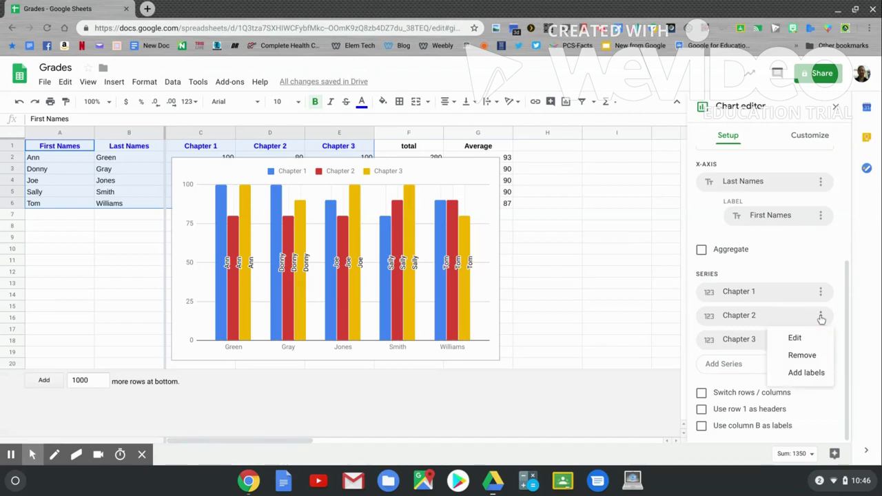
{"action": "left_click", "coordinate": [811, 356]}
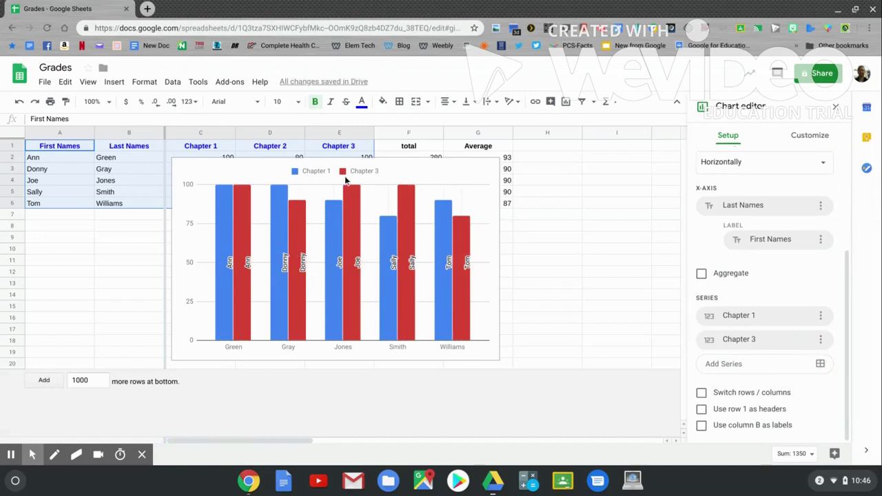
{"action": "left_click", "coordinate": [18, 102]}
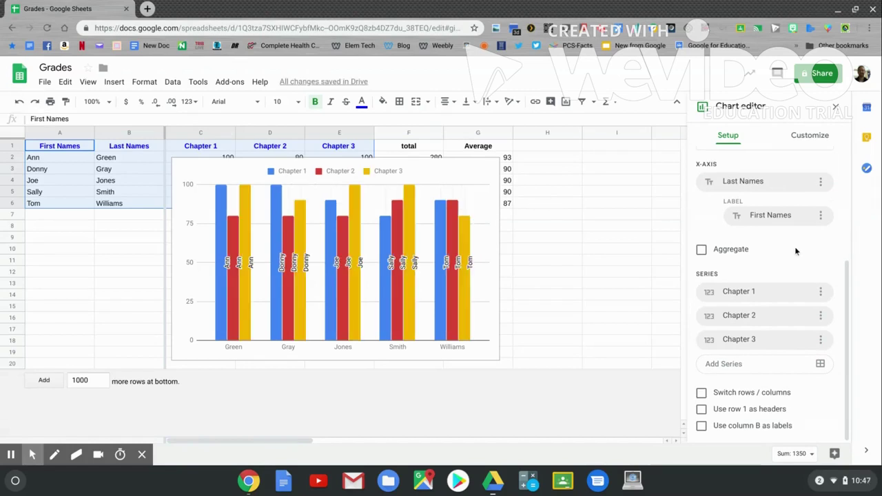
{"action": "left_click", "coordinate": [703, 393]}
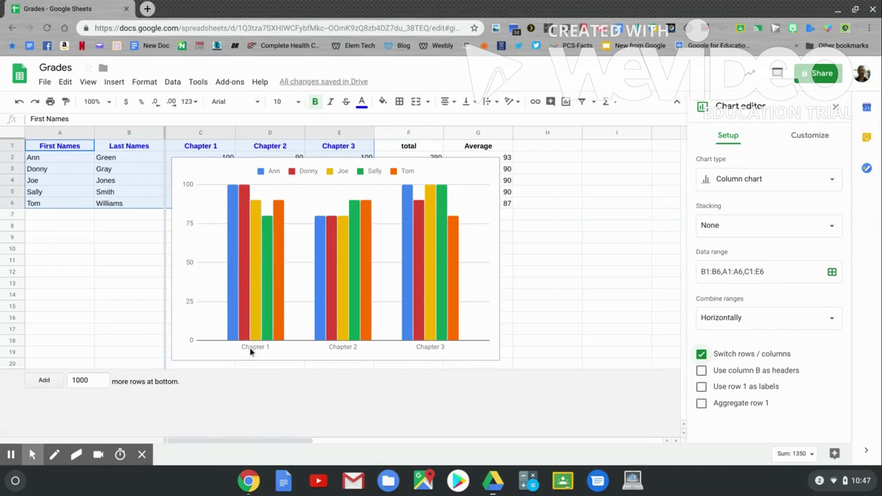
{"action": "left_click", "coordinate": [701, 354]}
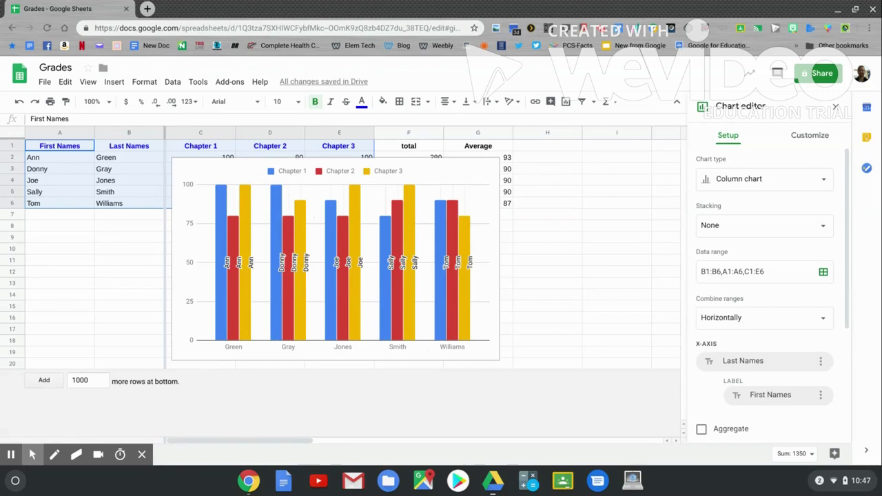
Style the chart with a medium grey background, Georgia font and black border.
{"action": "left_click", "coordinate": [813, 136]}
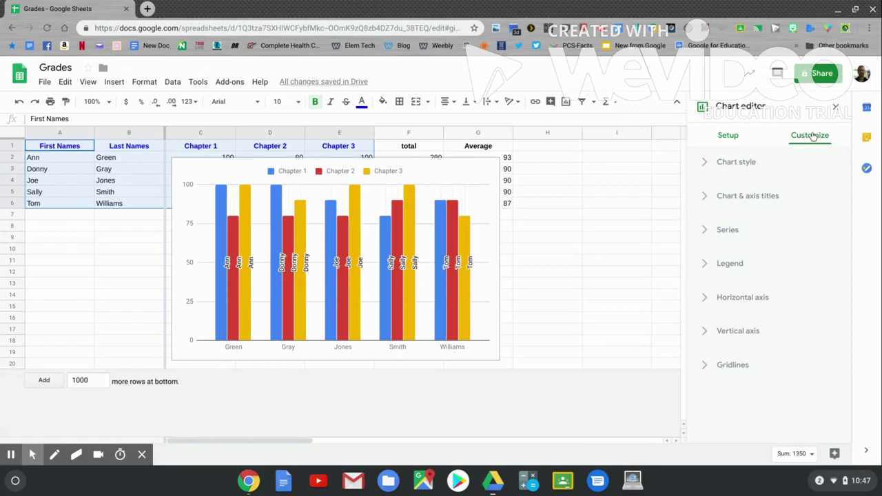
{"action": "left_click", "coordinate": [736, 162]}
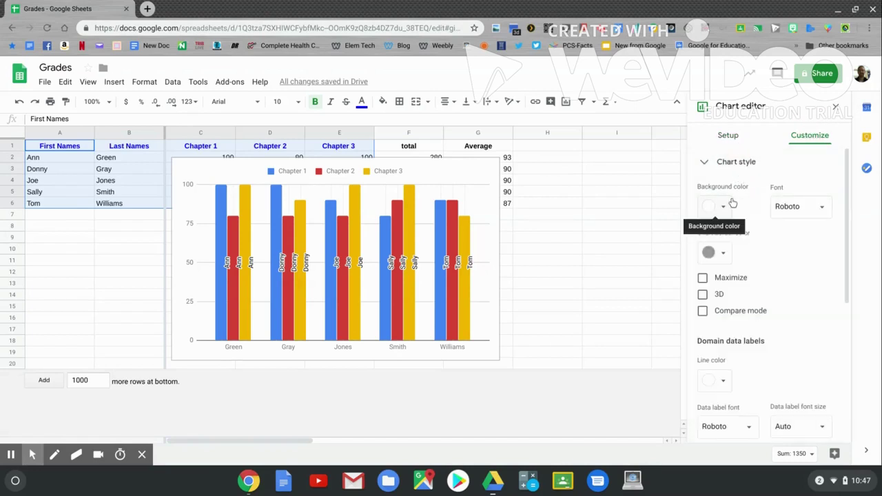
{"action": "left_click", "coordinate": [728, 204]}
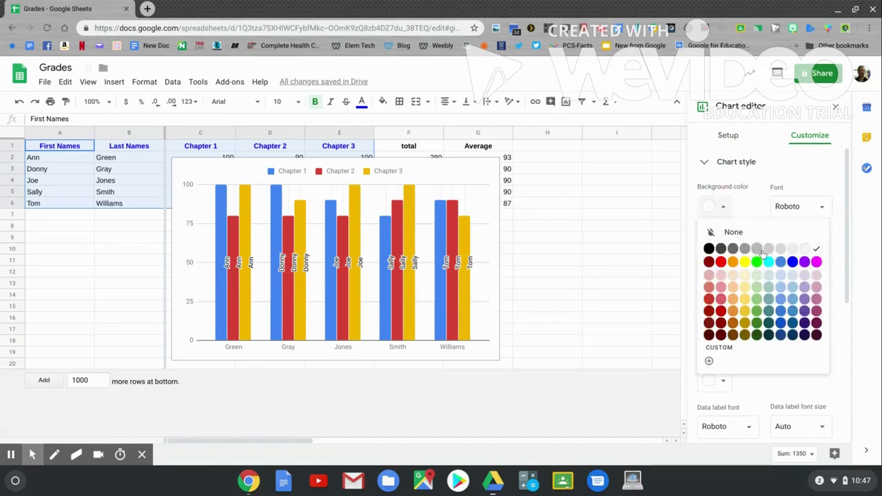
{"action": "left_click", "coordinate": [761, 252]}
{"action": "left_click", "coordinate": [815, 209]}
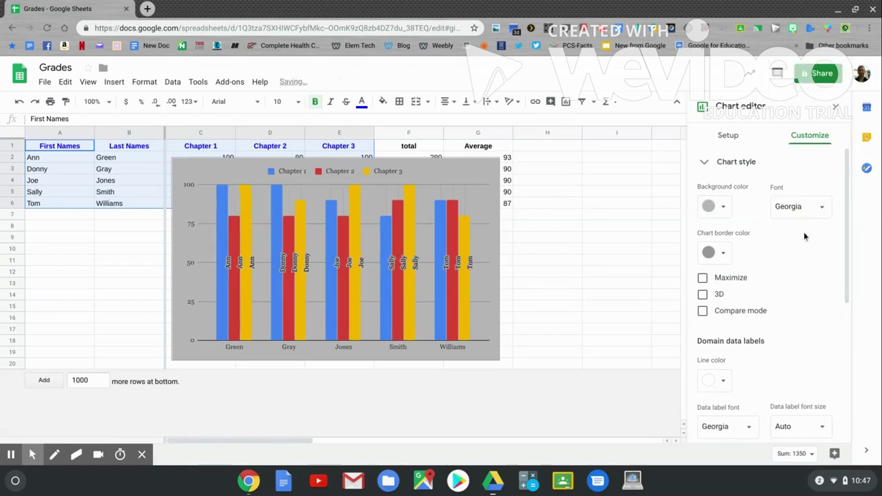
{"action": "left_click", "coordinate": [723, 252]}
{"action": "left_click", "coordinate": [716, 293]}
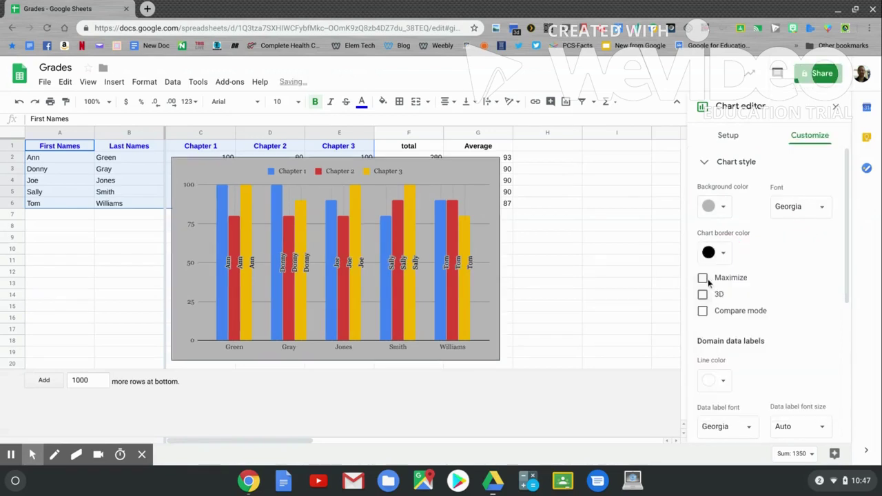
Try the Maximize and 3D chart style options, switching each one off again.
{"action": "left_click", "coordinate": [702, 278]}
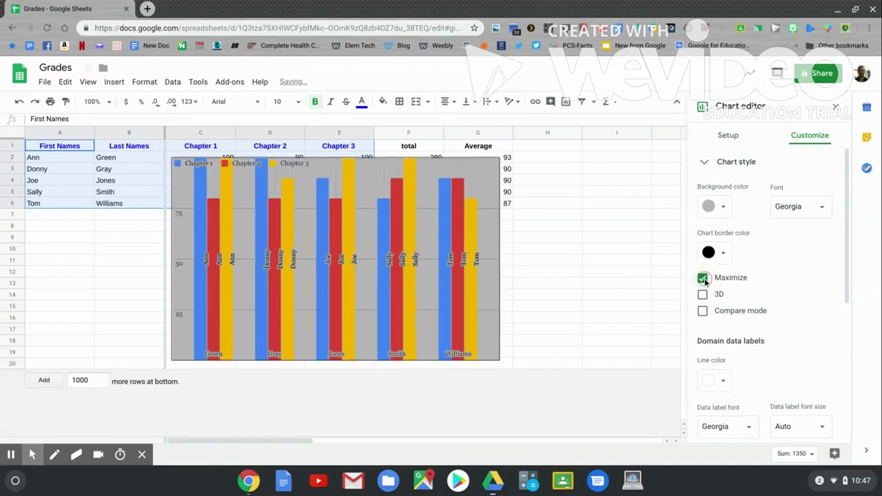
{"action": "left_click", "coordinate": [703, 278]}
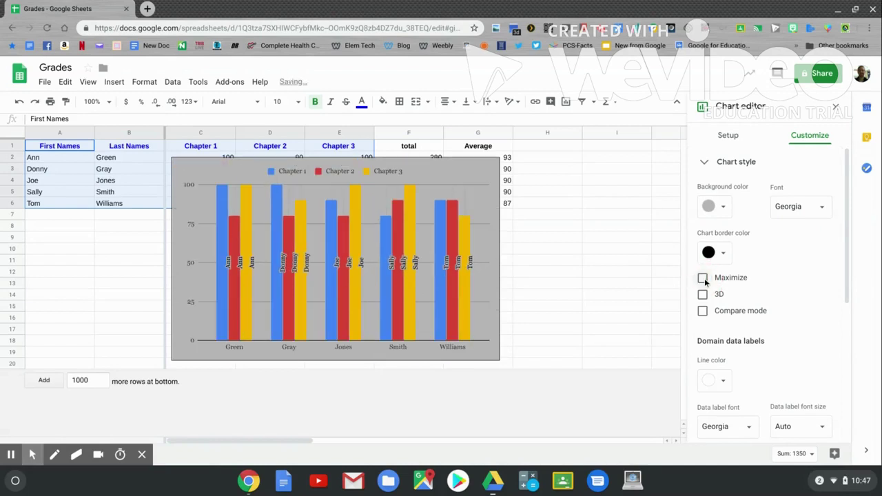
{"action": "left_click", "coordinate": [703, 294]}
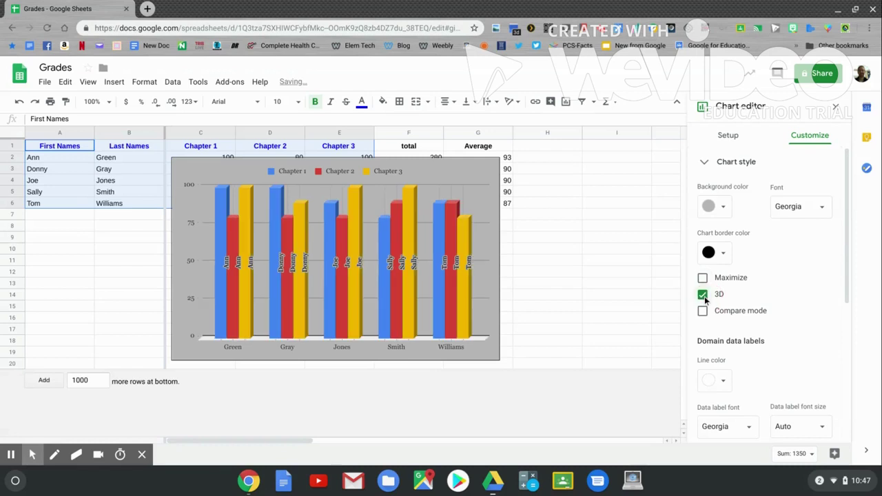
{"action": "left_click", "coordinate": [702, 295]}
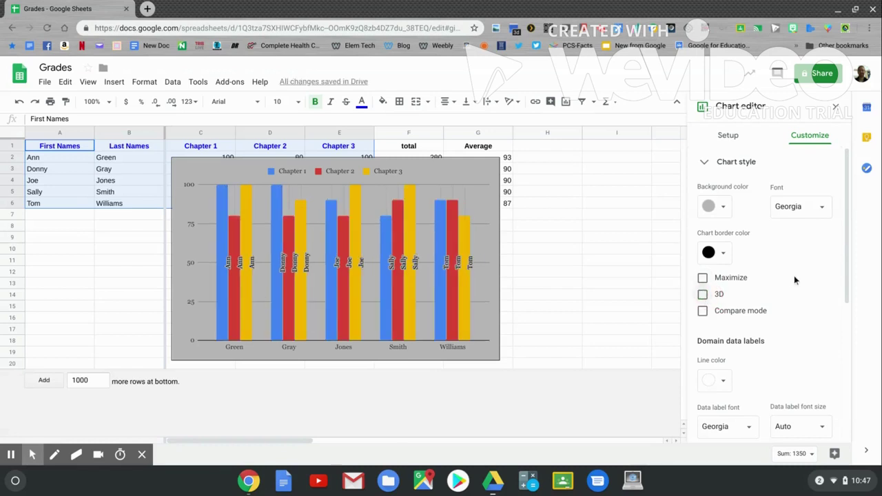
{"action": "scroll", "coordinate": [794, 276], "scroll_direction": "down", "scroll_amount": 4}
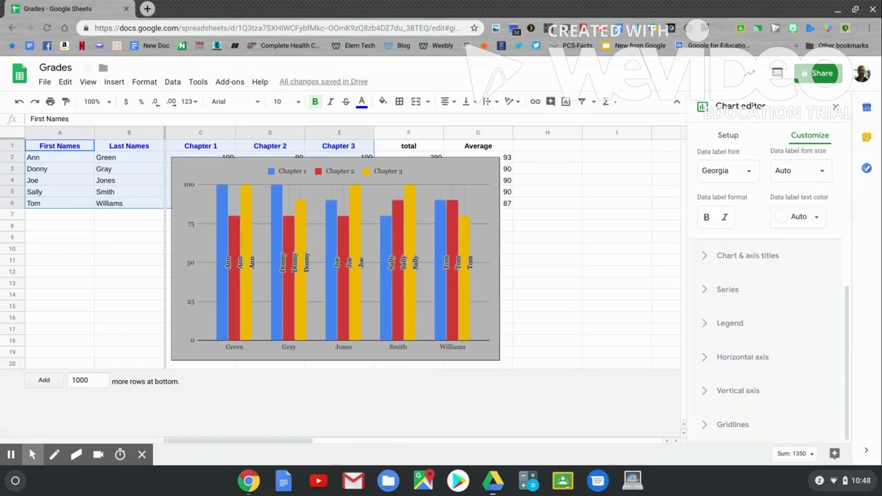
Add the chart title "Semester 1 grades" and center it above the chart.
{"action": "left_click", "coordinate": [769, 258]}
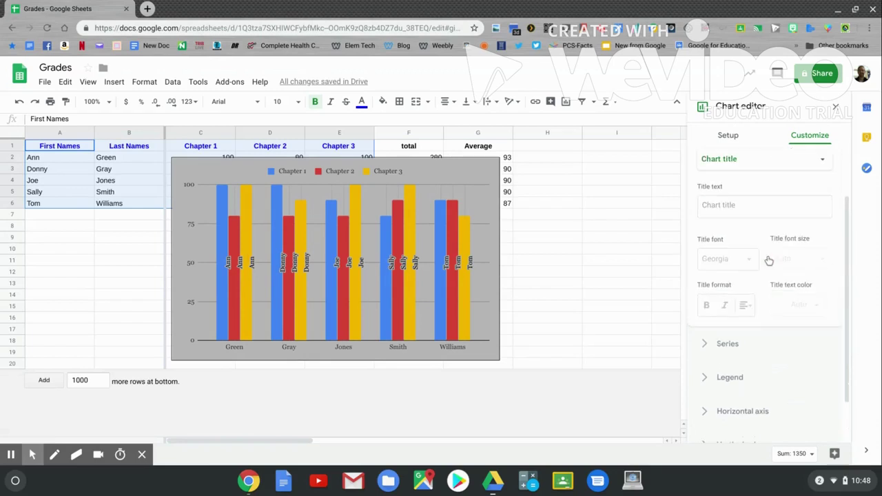
{"action": "left_click", "coordinate": [735, 204]}
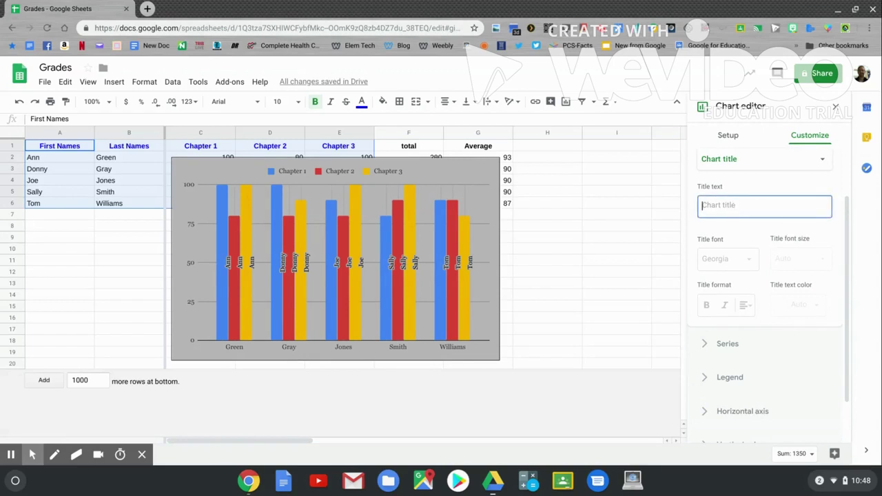
{"action": "type", "text": "Semester 1 grades"}
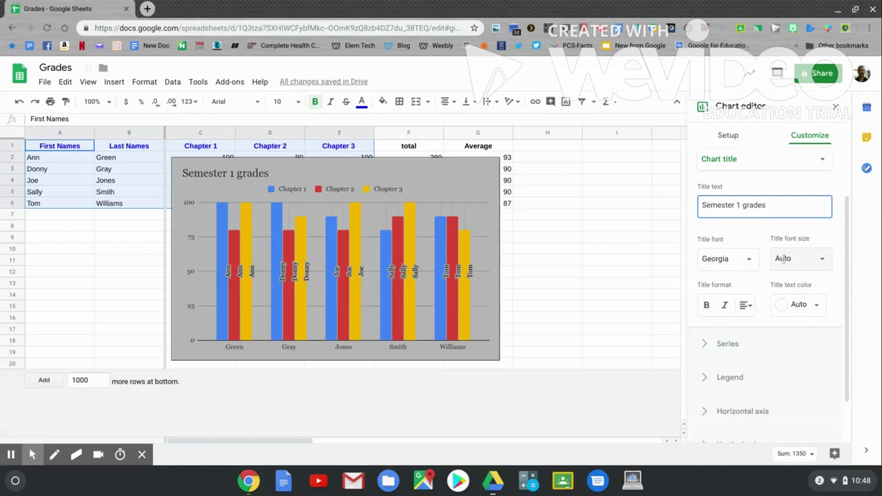
{"action": "left_click", "coordinate": [744, 305]}
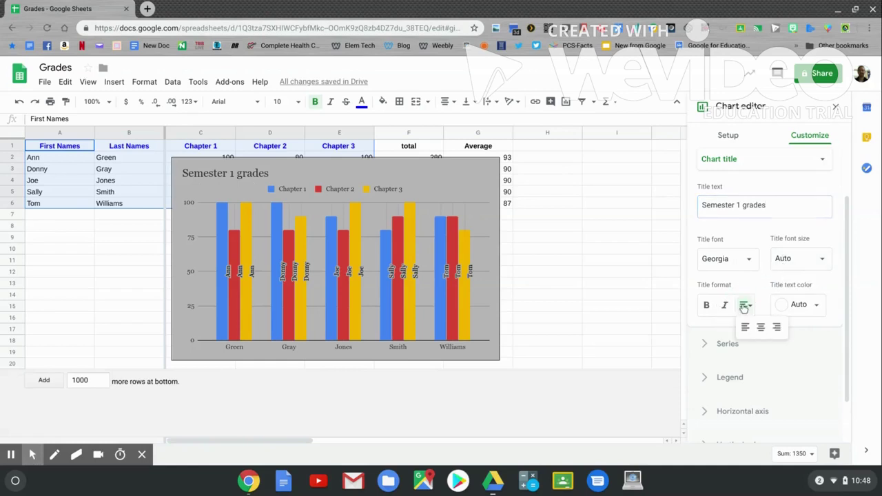
{"action": "left_click", "coordinate": [759, 327]}
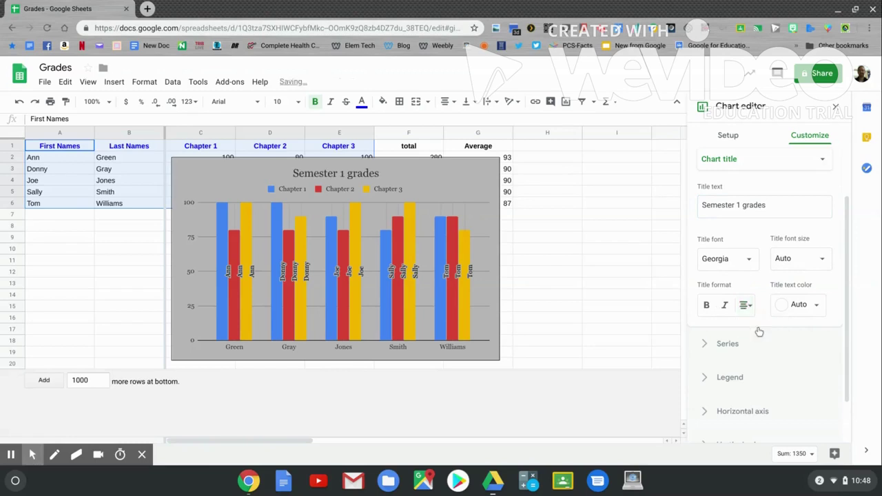
Add a linear trendline to all series of the chart.
{"action": "scroll", "coordinate": [772, 292], "scroll_direction": "down", "scroll_amount": 1}
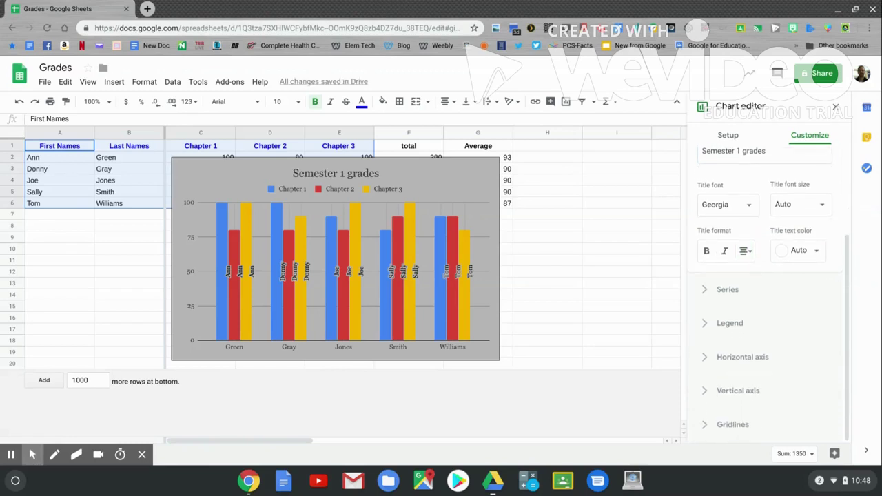
{"action": "left_click", "coordinate": [739, 295]}
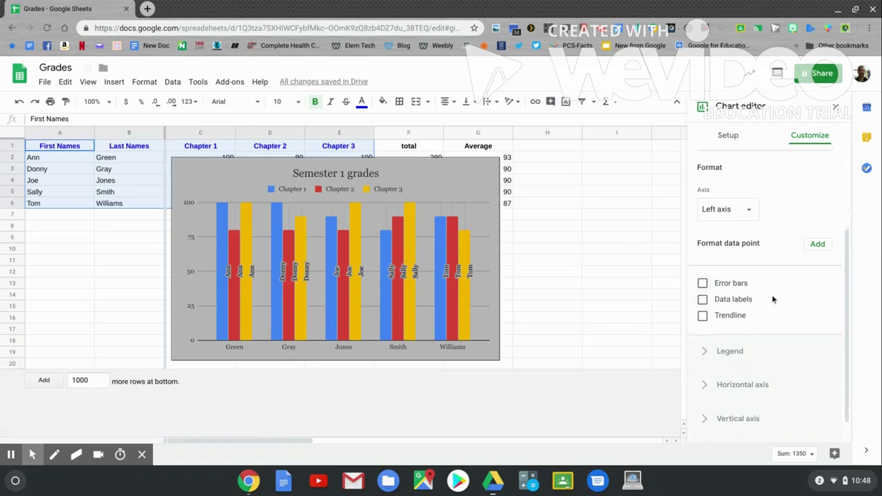
{"action": "left_click", "coordinate": [702, 316]}
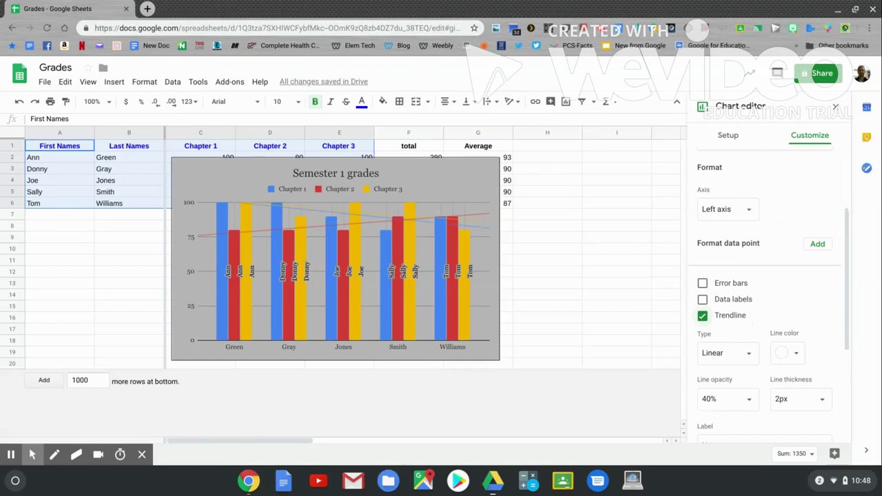
Set the chart's legend position to Right.
{"action": "scroll", "coordinate": [768, 288], "scroll_direction": "down", "scroll_amount": 5}
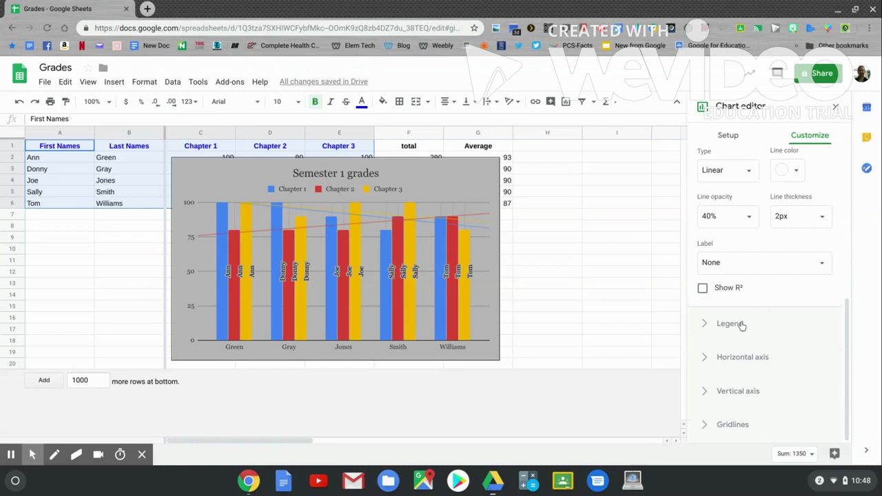
{"action": "left_click", "coordinate": [741, 324]}
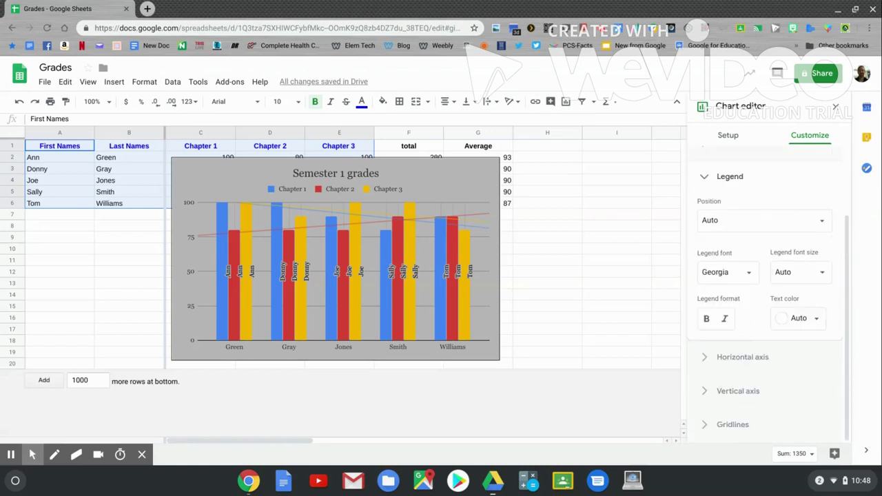
{"action": "left_click", "coordinate": [766, 222]}
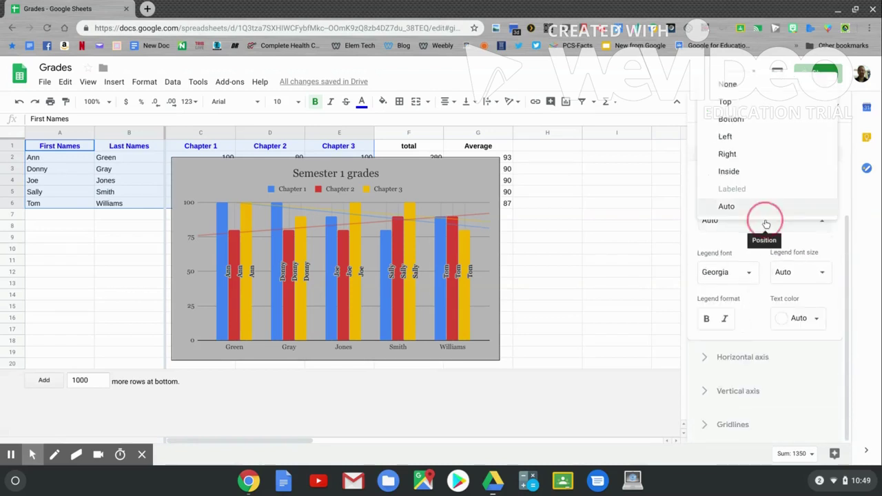
{"action": "left_click", "coordinate": [758, 154]}
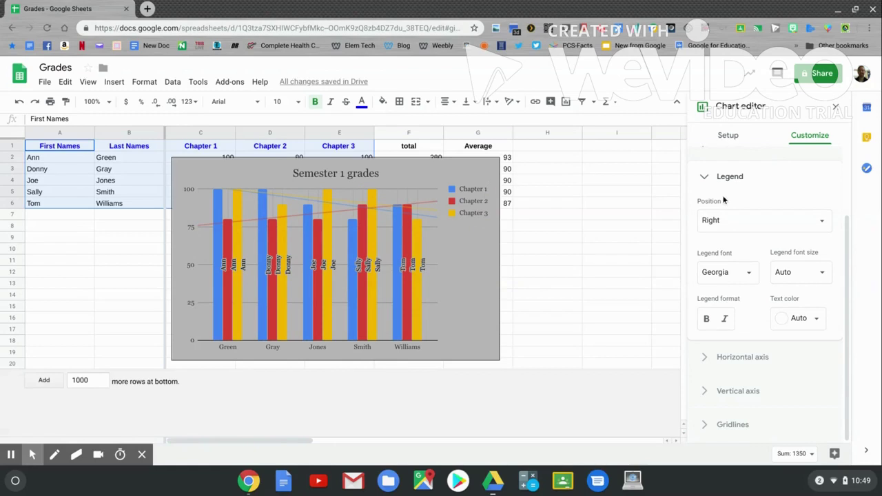
Review the horizontal and vertical axis settings, and set the vertical axis's major gridline color to black.
{"action": "left_click", "coordinate": [729, 357]}
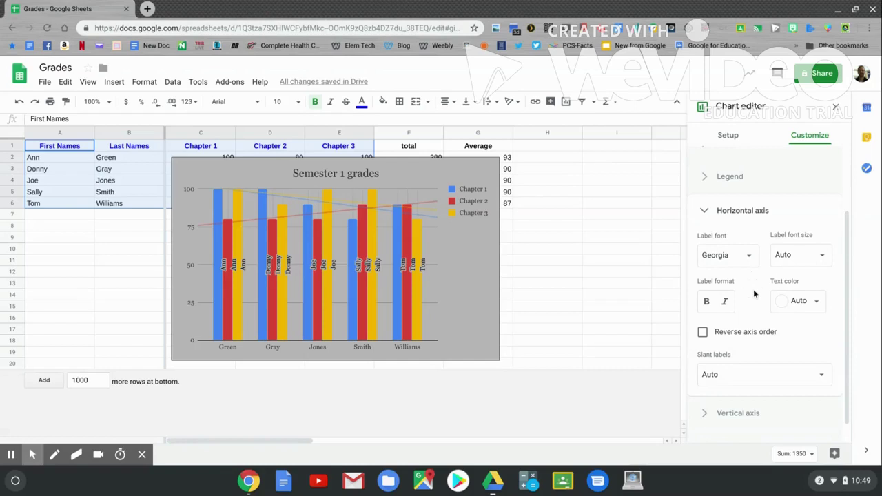
{"action": "scroll", "coordinate": [752, 289], "scroll_direction": "down", "scroll_amount": 1}
{"action": "left_click", "coordinate": [740, 398]}
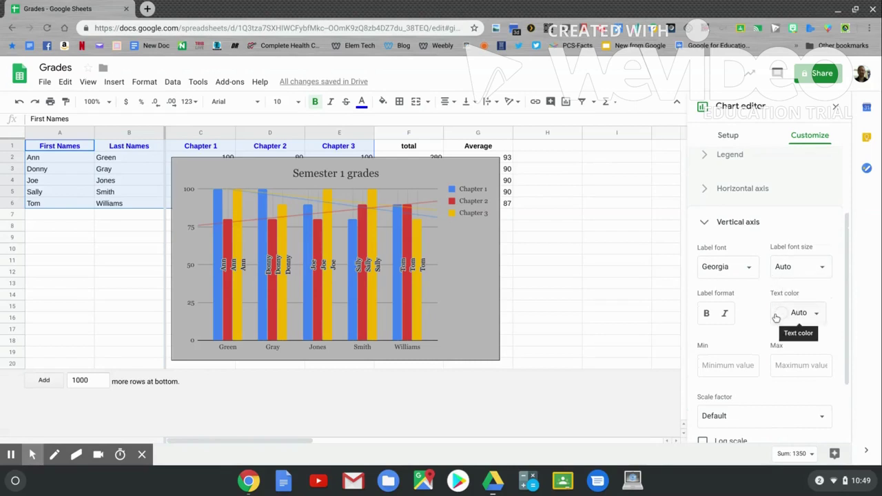
{"action": "scroll", "coordinate": [764, 359], "scroll_direction": "down", "scroll_amount": 3}
{"action": "left_click", "coordinate": [741, 425]}
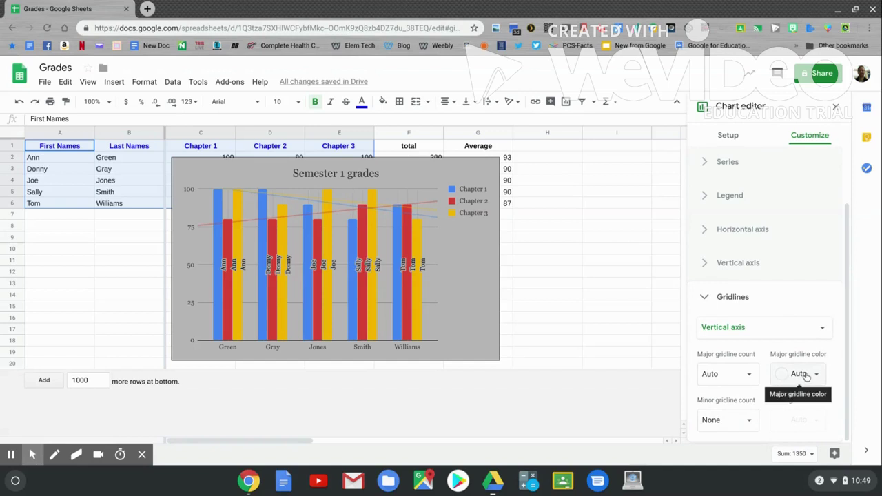
{"action": "left_click", "coordinate": [803, 374]}
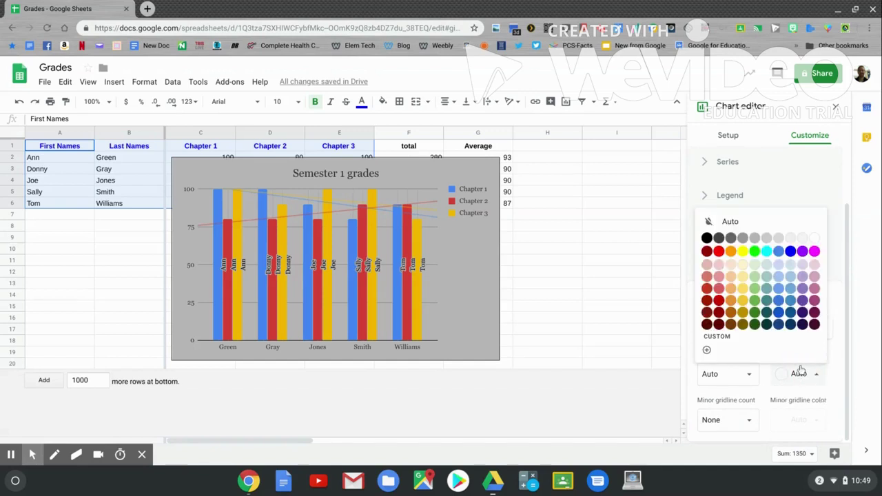
{"action": "left_click", "coordinate": [707, 238]}
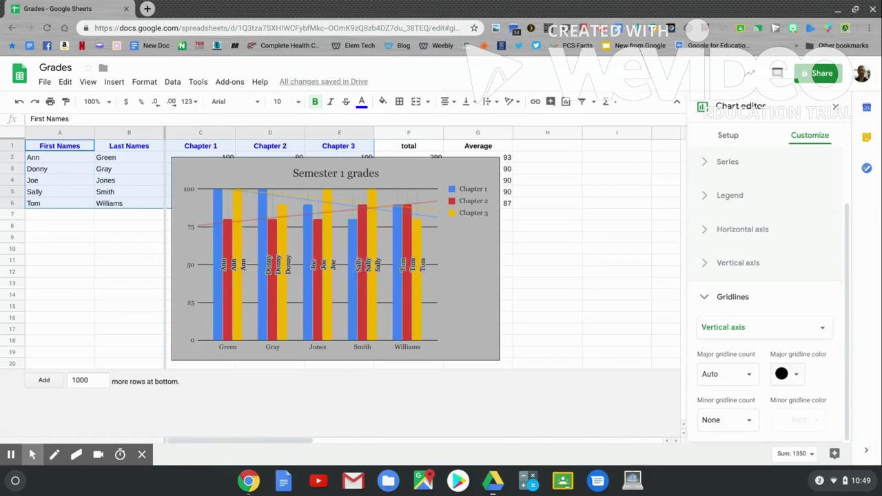
Close the chart editor and reopen it for the Semester 1 grades chart.
{"action": "scroll", "coordinate": [717, 266], "scroll_direction": "up", "scroll_amount": 1}
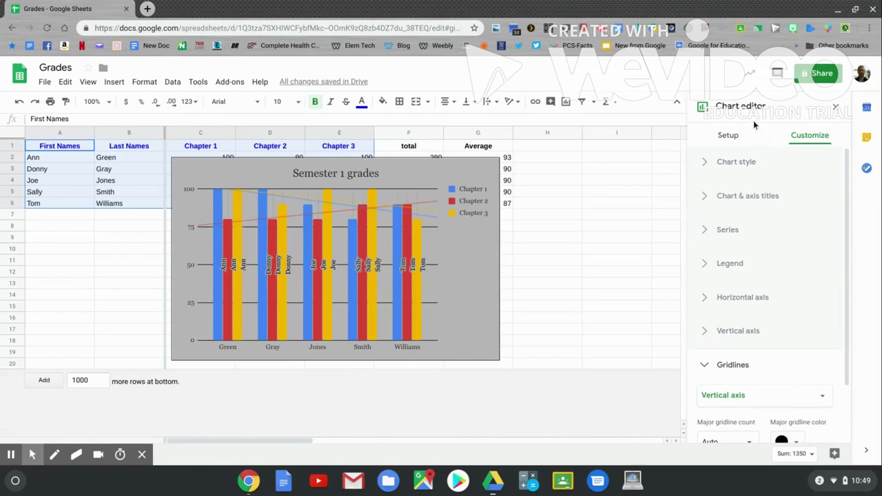
{"action": "left_click", "coordinate": [835, 107]}
{"action": "left_click", "coordinate": [483, 254]}
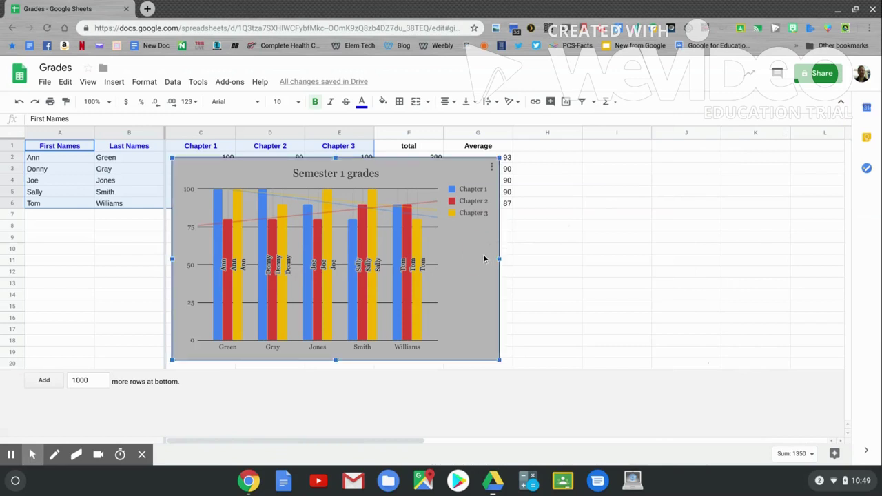
{"action": "left_click", "coordinate": [491, 168]}
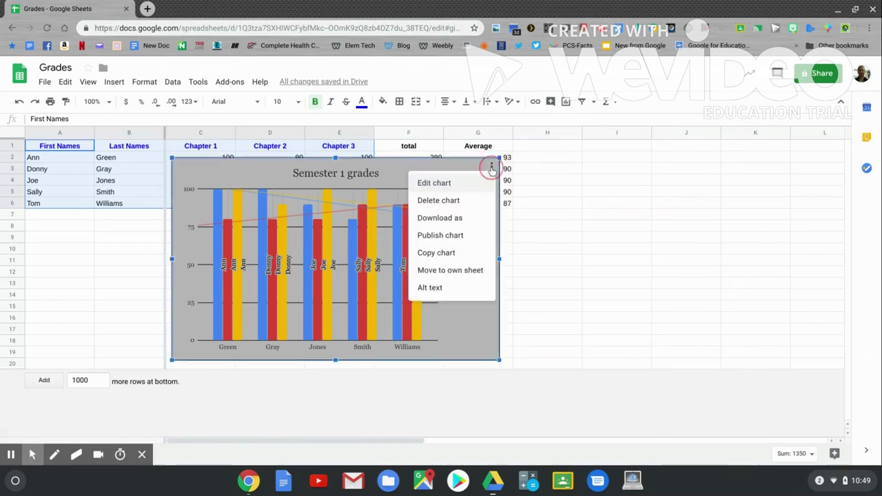
{"action": "left_click", "coordinate": [453, 183]}
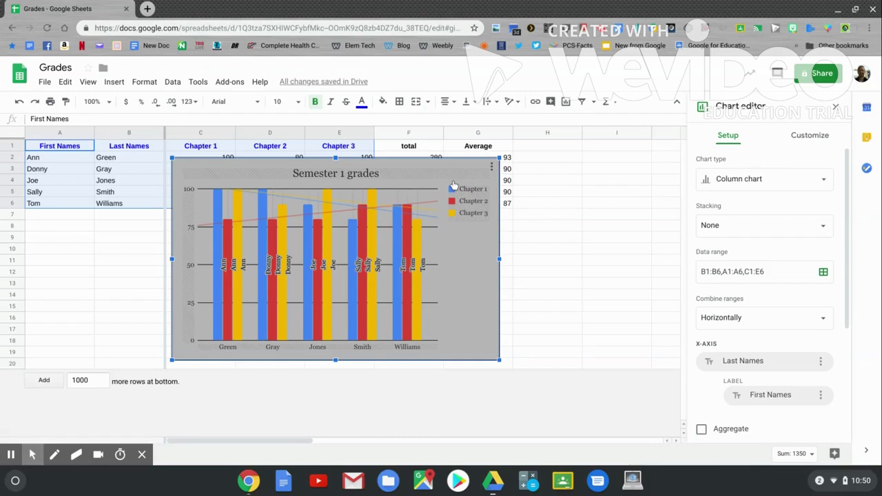
Examine the chart's download formats and publish-to-the-web options without publishing.
{"action": "left_click", "coordinate": [491, 169]}
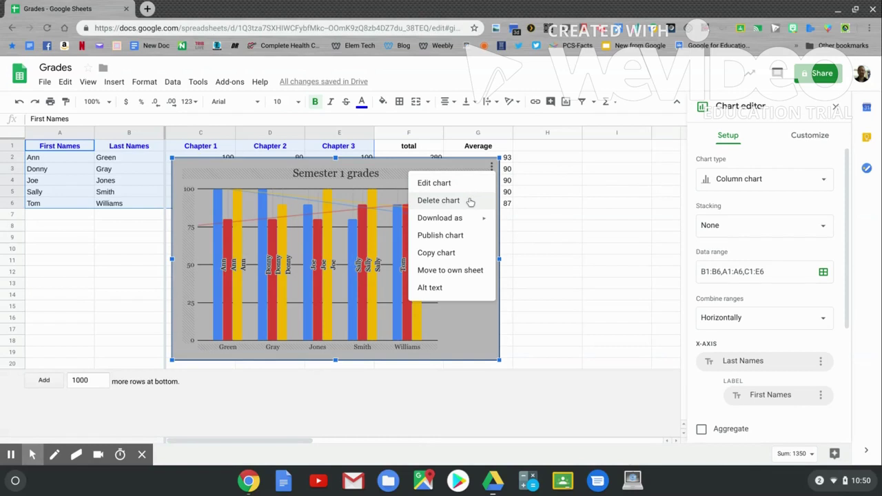
{"action": "mouse_move", "coordinate": [467, 219]}
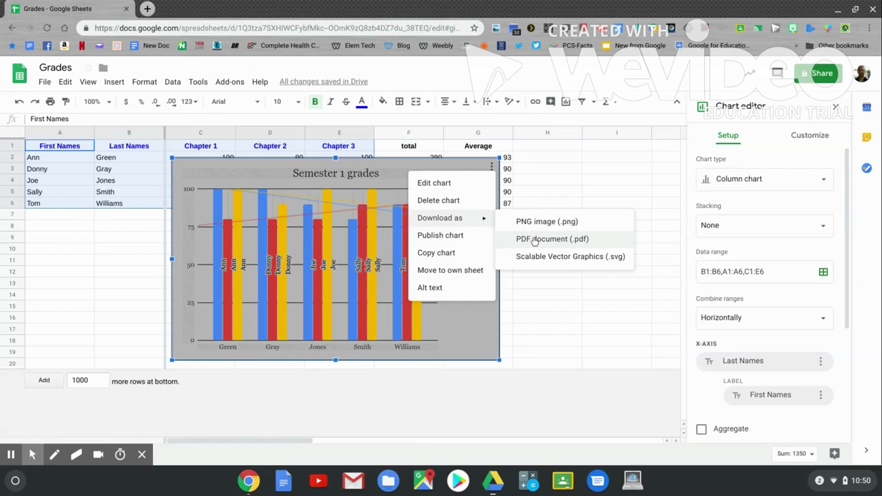
{"action": "left_click", "coordinate": [456, 235]}
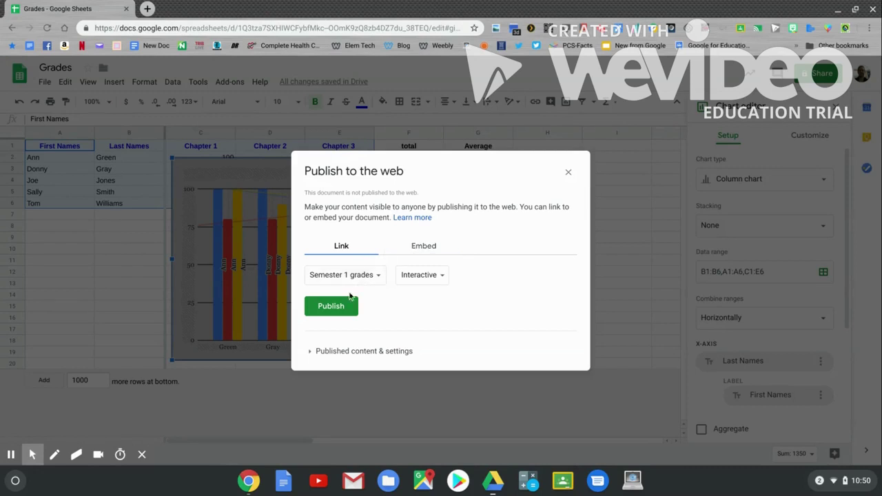
{"action": "left_click", "coordinate": [567, 172]}
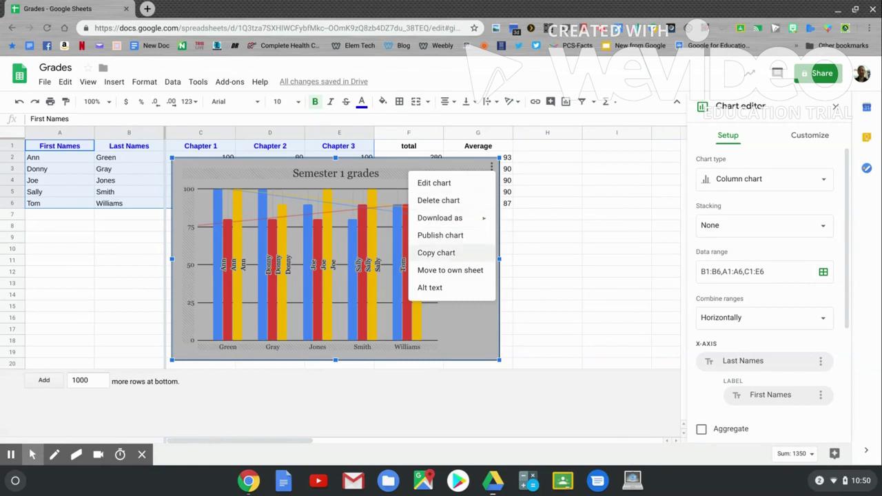
Move the chart to its own sheet and rename that sheet "Grades Chart".
{"action": "left_click", "coordinate": [465, 272]}
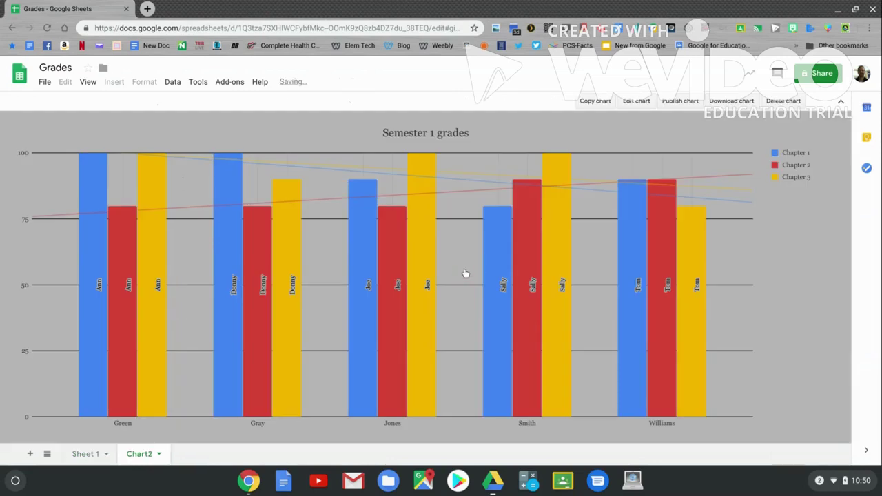
{"action": "left_click", "coordinate": [159, 455]}
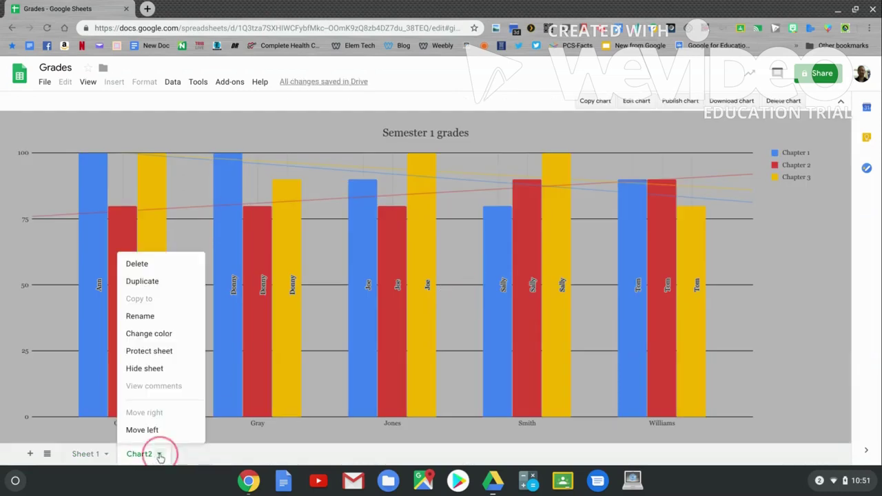
{"action": "left_click", "coordinate": [152, 321]}
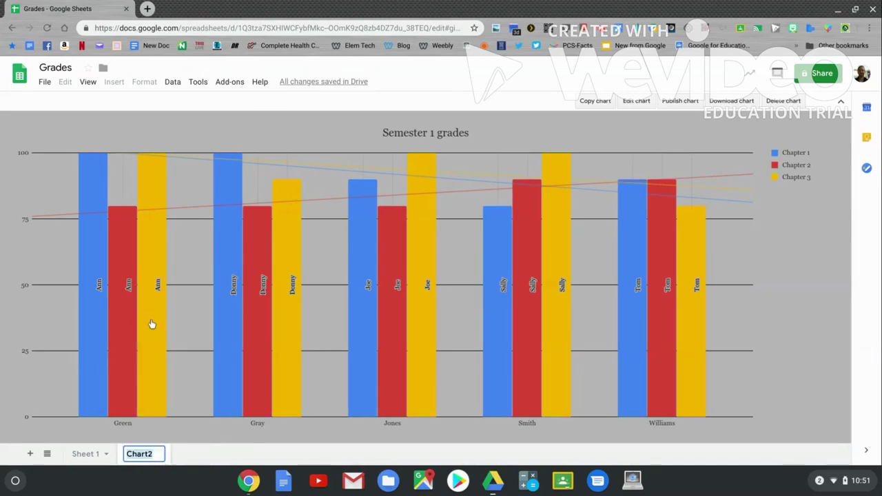
{"action": "type", "text": "Grades Chart"}
{"action": "key", "text": "Return"}
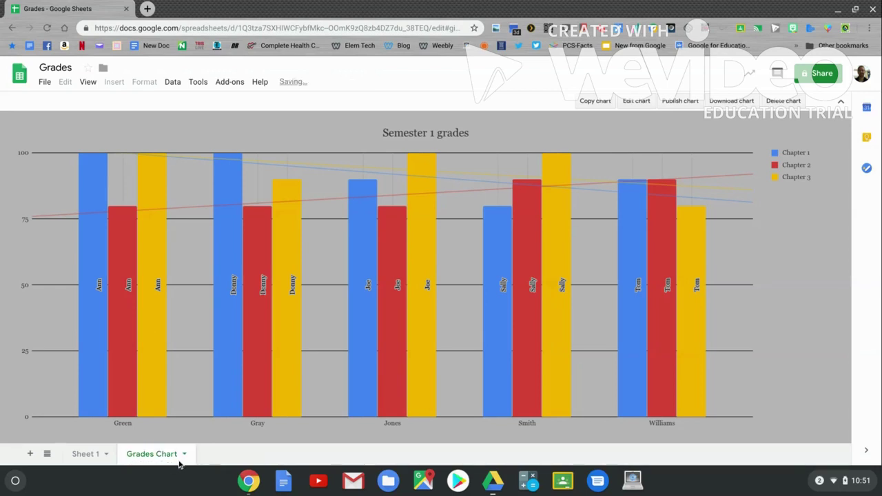
Set the Grades Chart sheet's tab color to dark orange.
{"action": "left_click", "coordinate": [183, 453]}
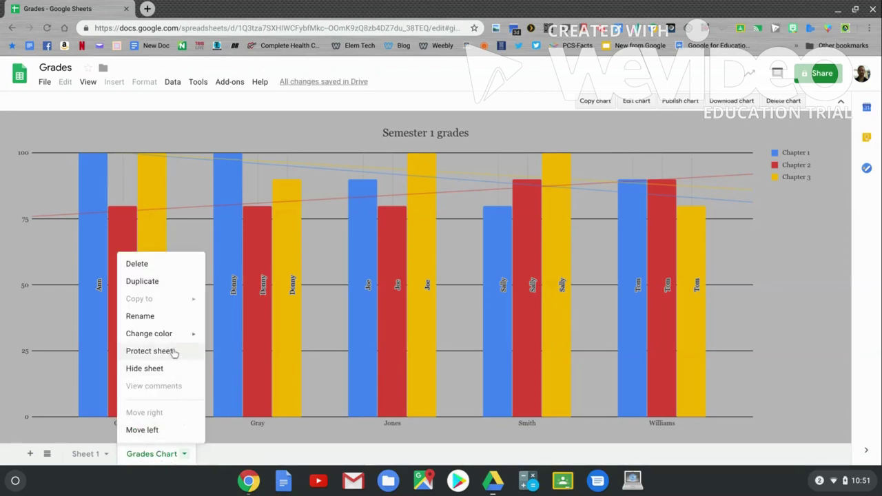
{"action": "mouse_move", "coordinate": [183, 336]}
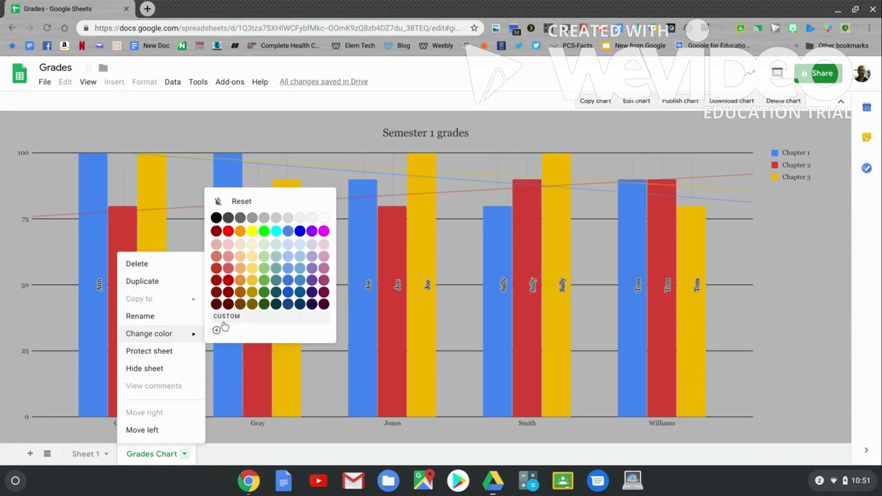
{"action": "left_click", "coordinate": [241, 281]}
{"action": "left_click", "coordinate": [184, 454]}
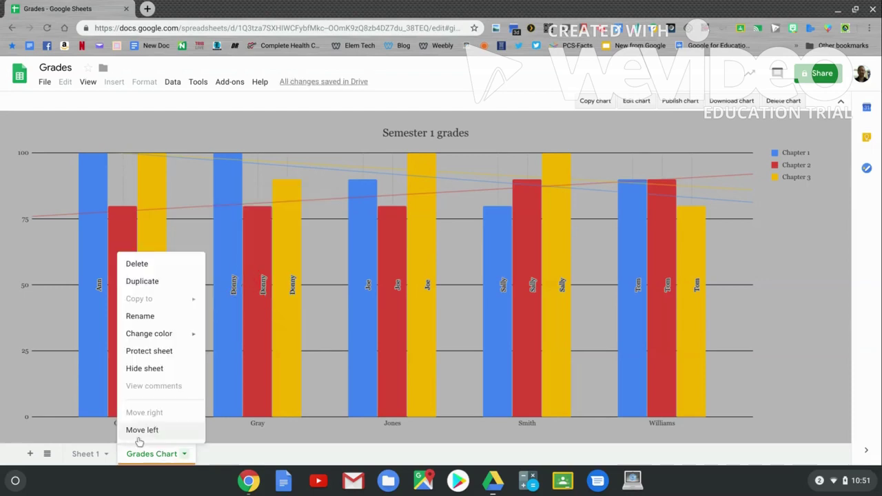
Switch to Sheet 1 and open its tab color choices.
{"action": "left_click", "coordinate": [96, 456]}
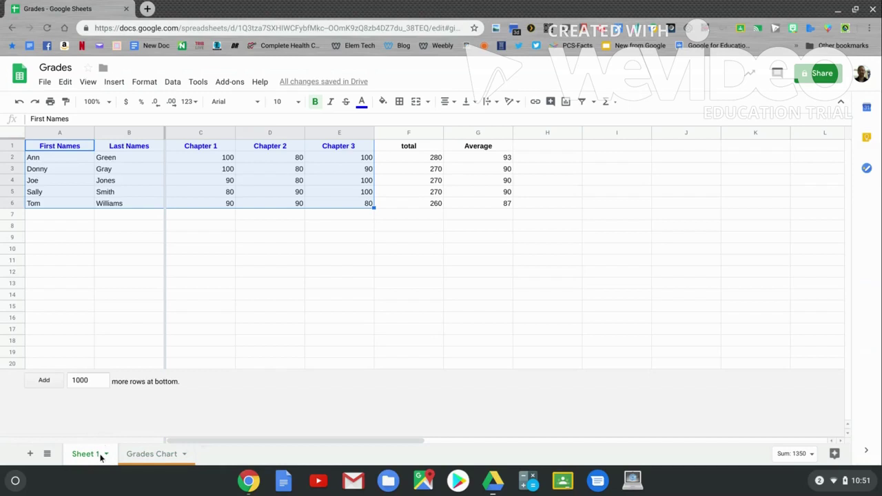
{"action": "left_click", "coordinate": [106, 454]}
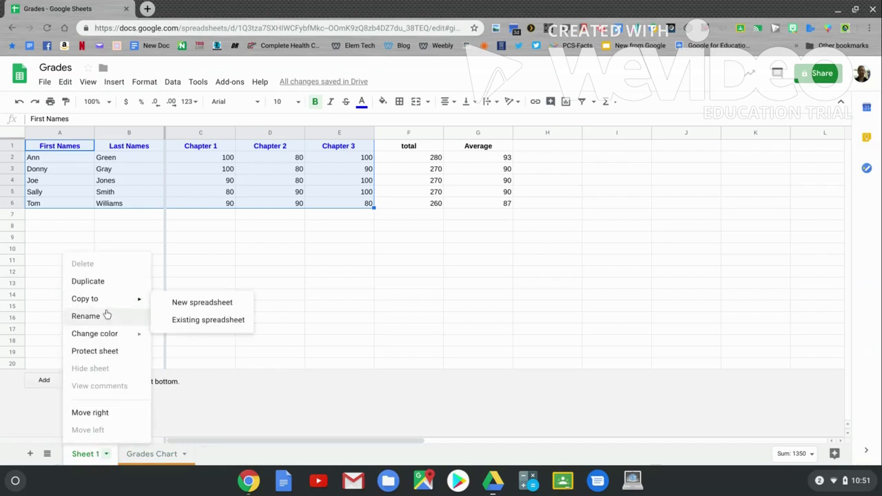
{"action": "mouse_move", "coordinate": [110, 334]}
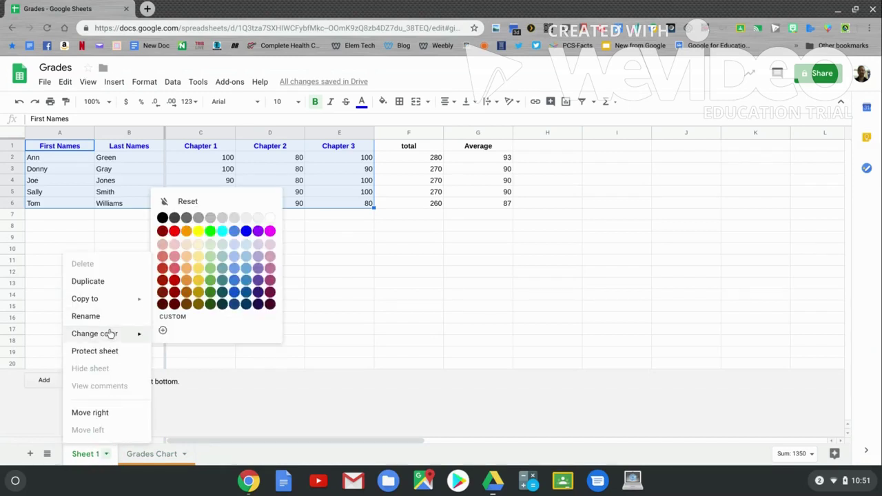